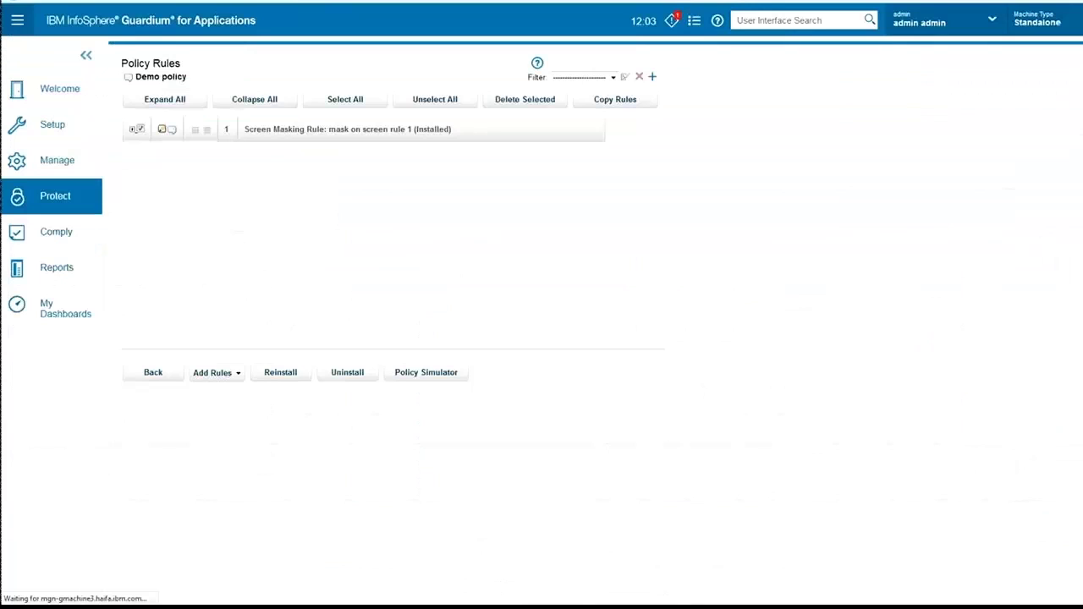
Add a new manual action to the rule with action type MASK IN CONTEXT
left_click(245, 392)
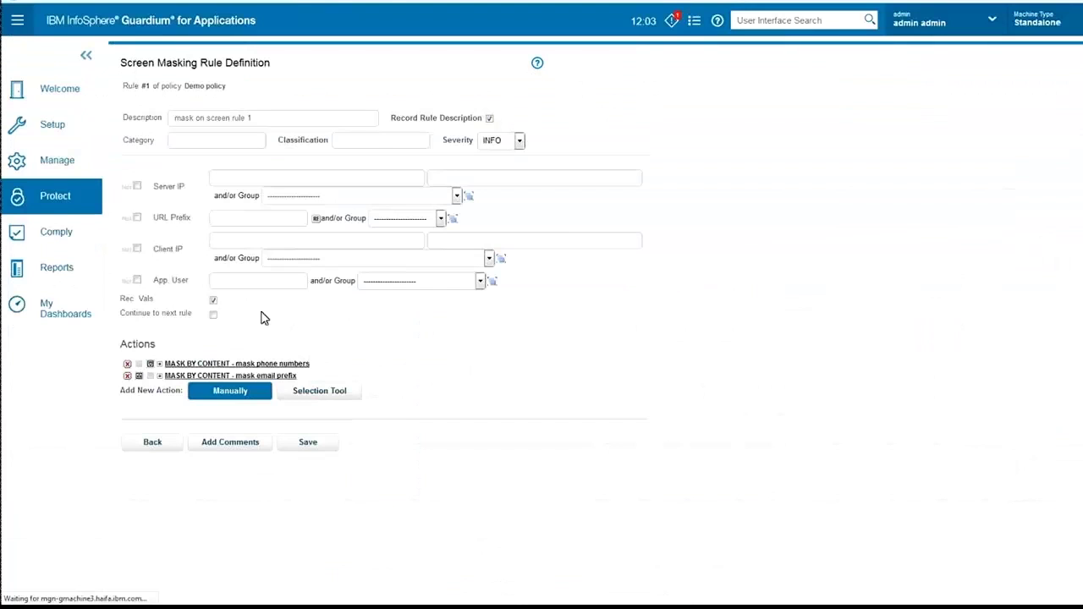
left_click(250, 401)
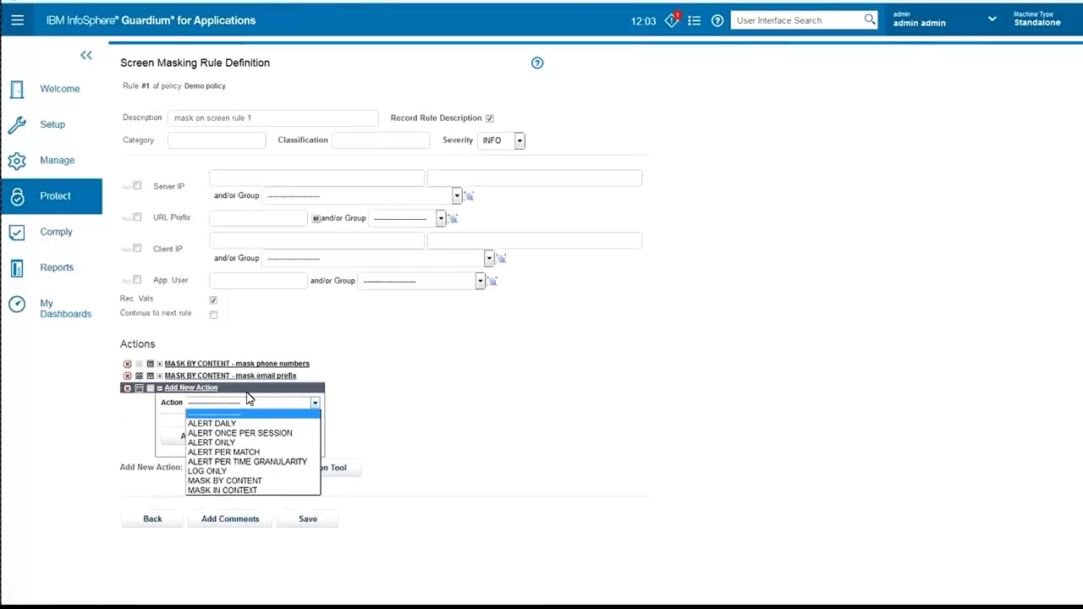
key("m")
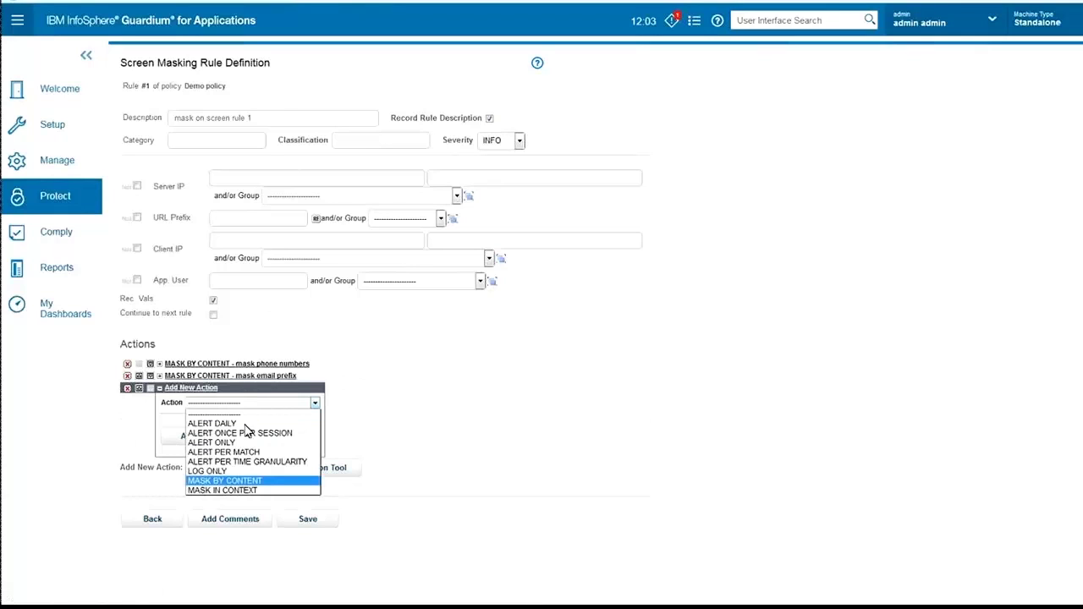
left_click(248, 491)
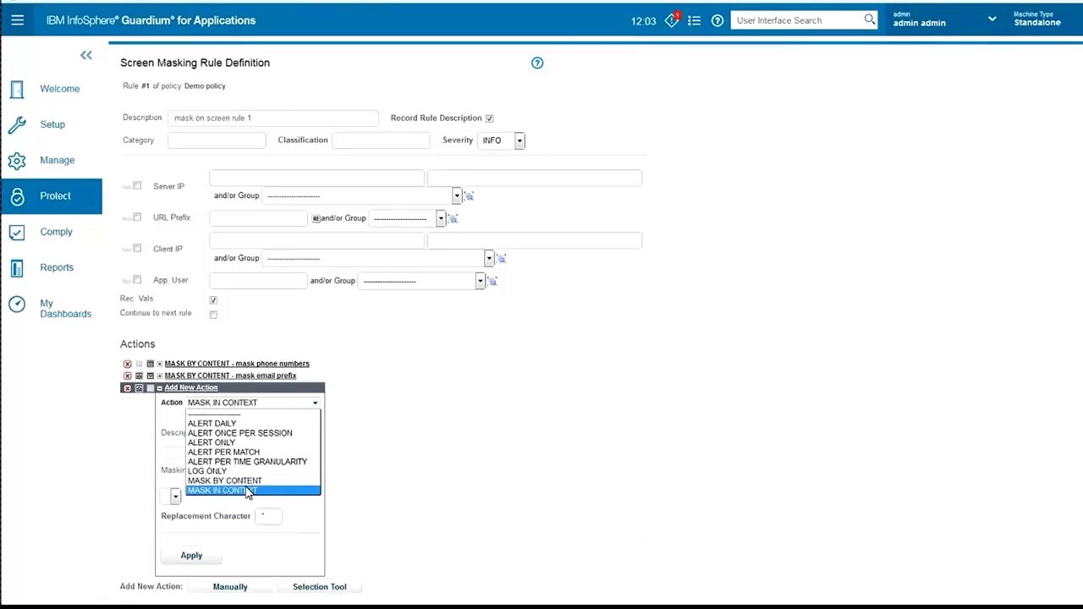
left_click(248, 491)
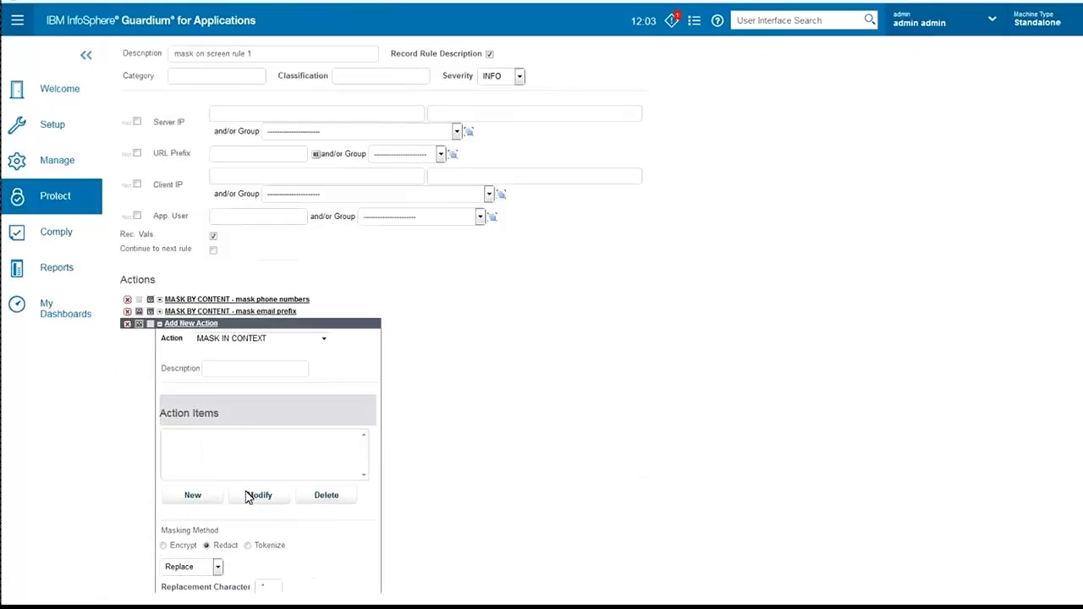
scroll(522, 447, "down", 3)
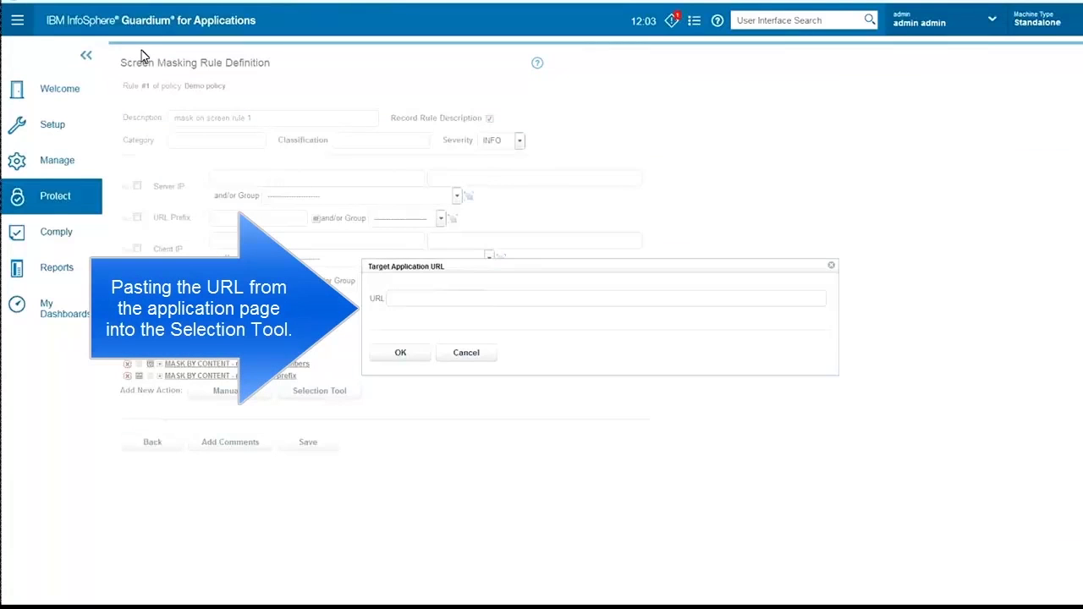
Paste the SugarCRM contacts page URL and select the Title column as content to mask
type("http://rcc-hrl-kvg-144.haifa.ibm.com/SugarCE-Full-6.2.5/index.php?module=Contacts&action=index&parentTab=Marketing")
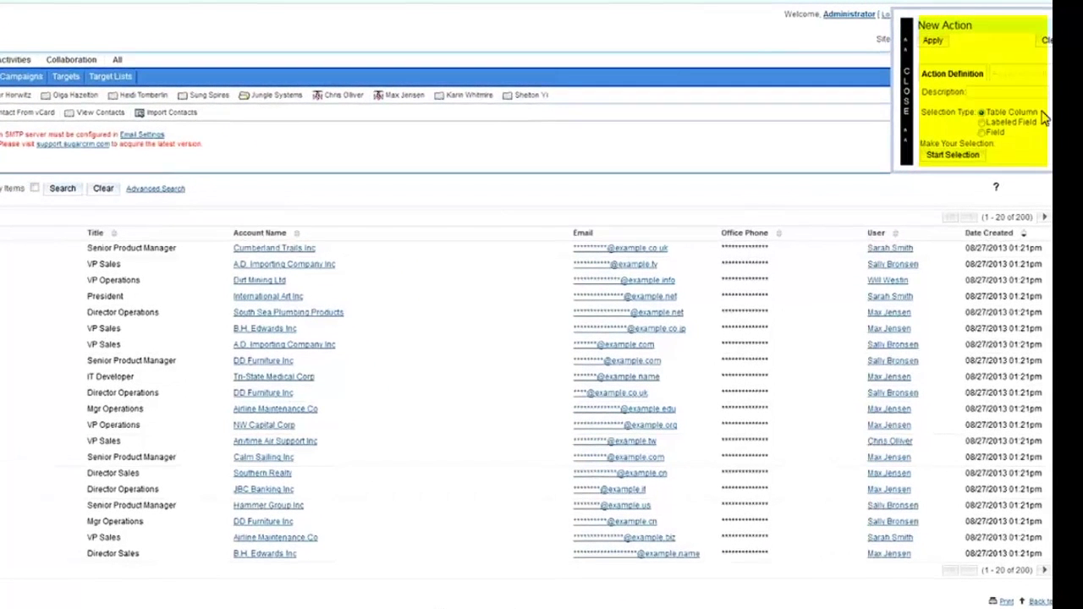
left_click(953, 154)
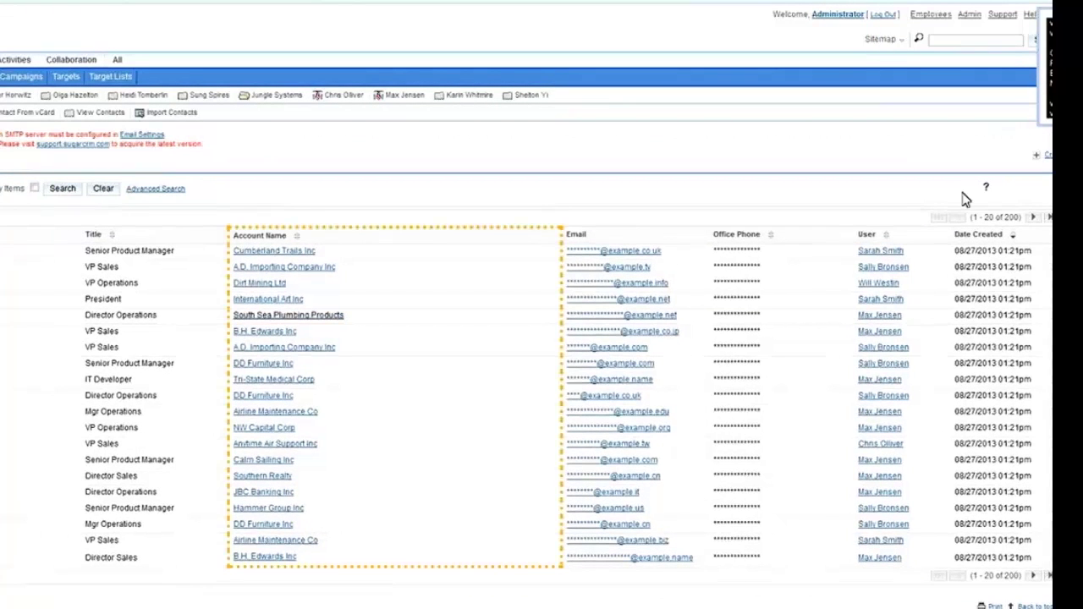
left_click(174, 336)
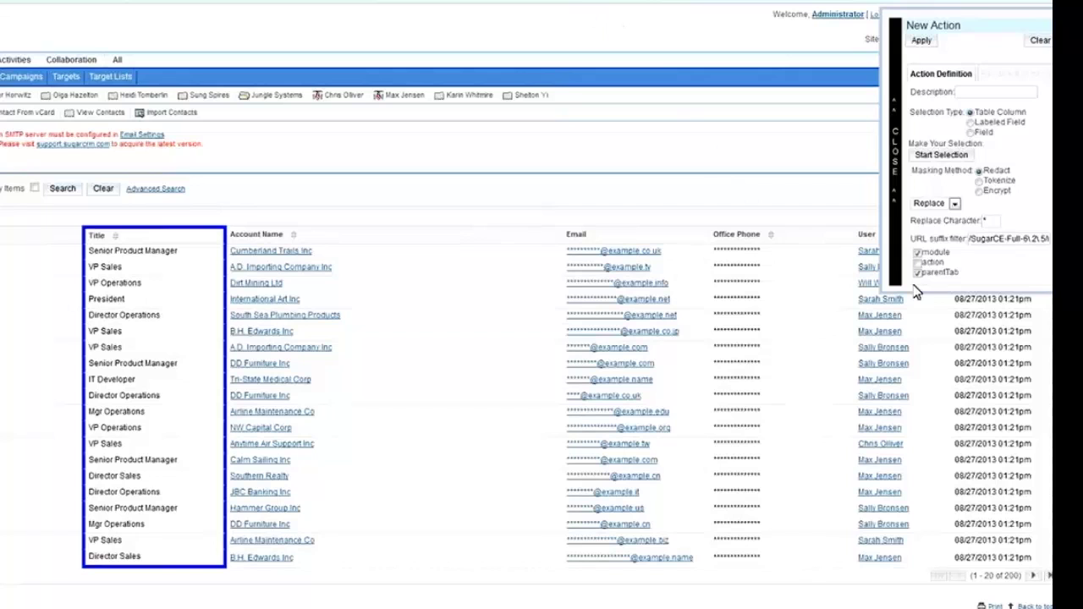
Describe the action as 'mask title', set its masking style to Cover, and apply it
left_click(964, 93)
type("mask title")
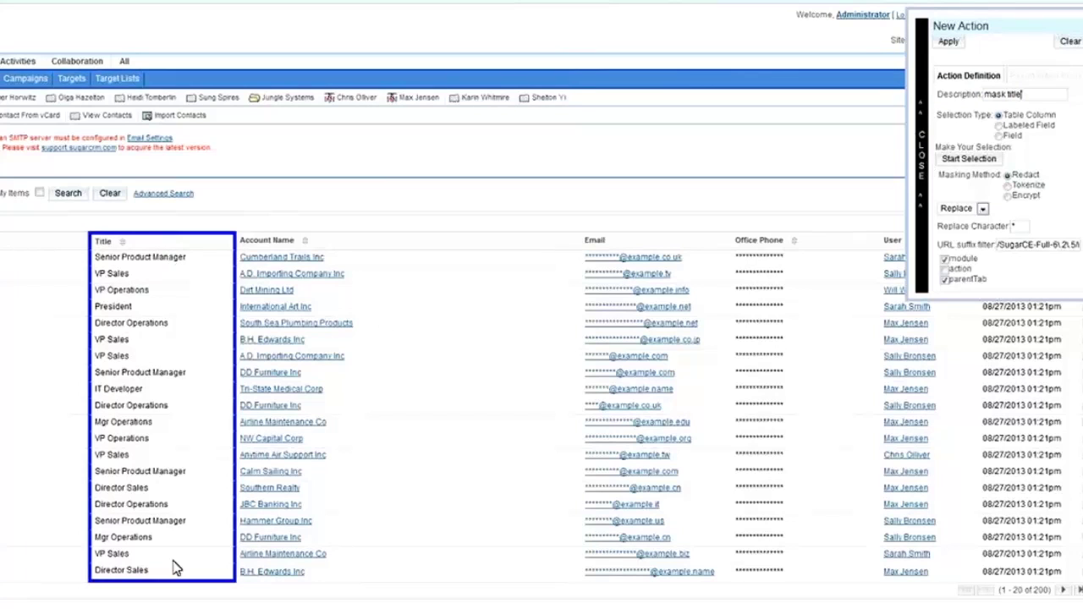
left_click(983, 209)
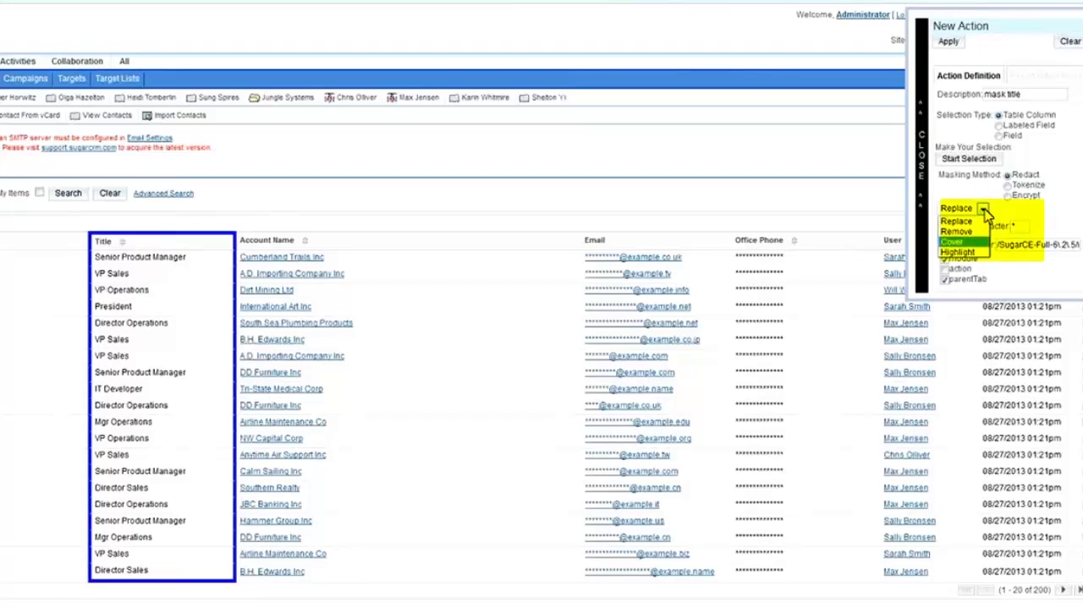
left_click(952, 241)
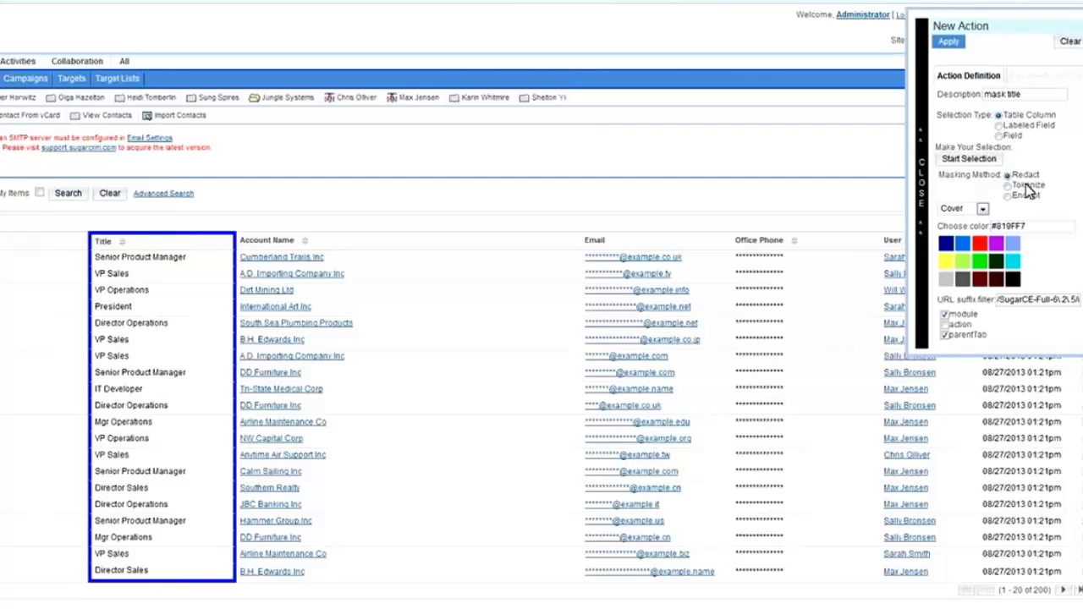
left_click(949, 42)
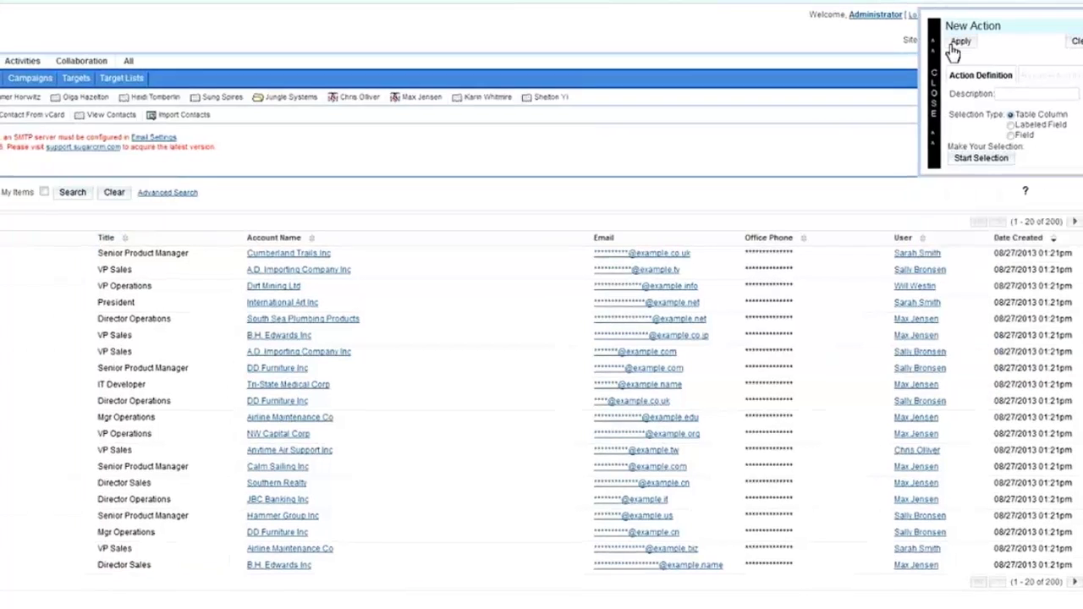
Check the mask title item details, then save 'mask on screen rule 1' and reinstall the Demo policy
left_click(976, 37)
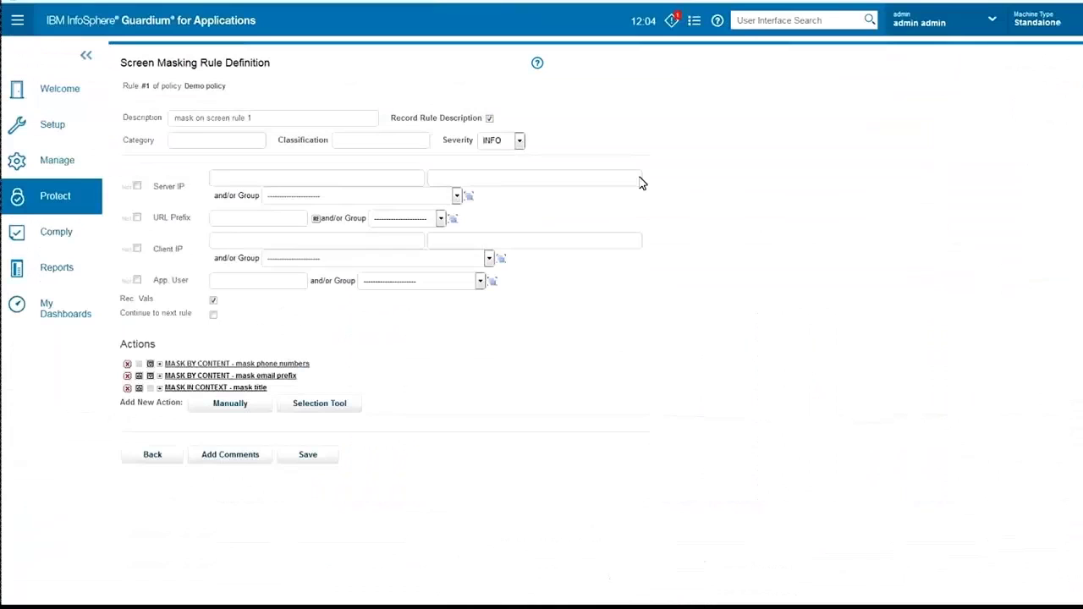
left_click(262, 388)
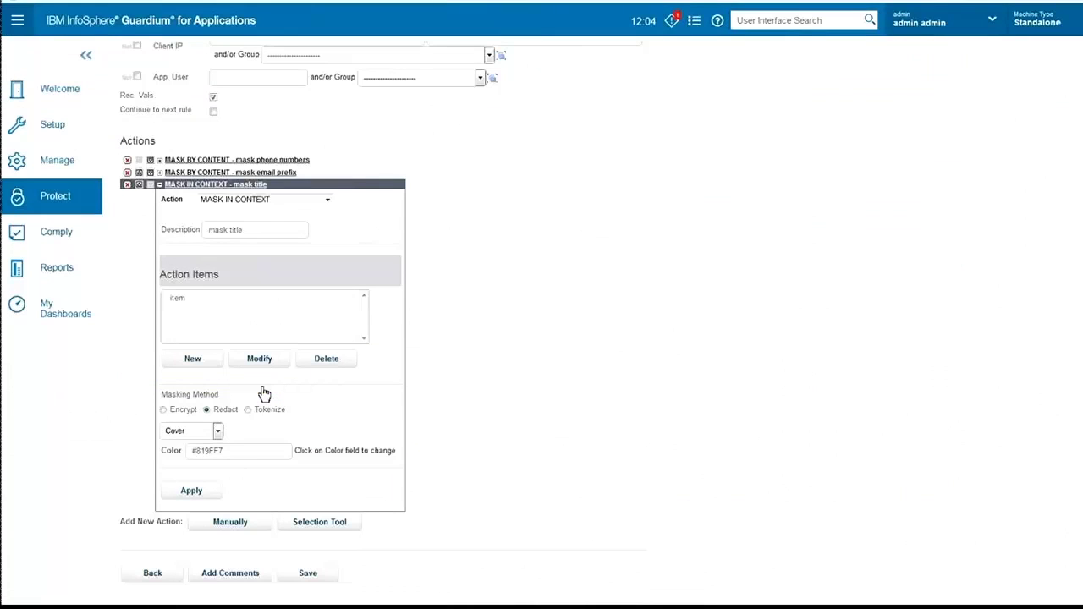
left_click(259, 357)
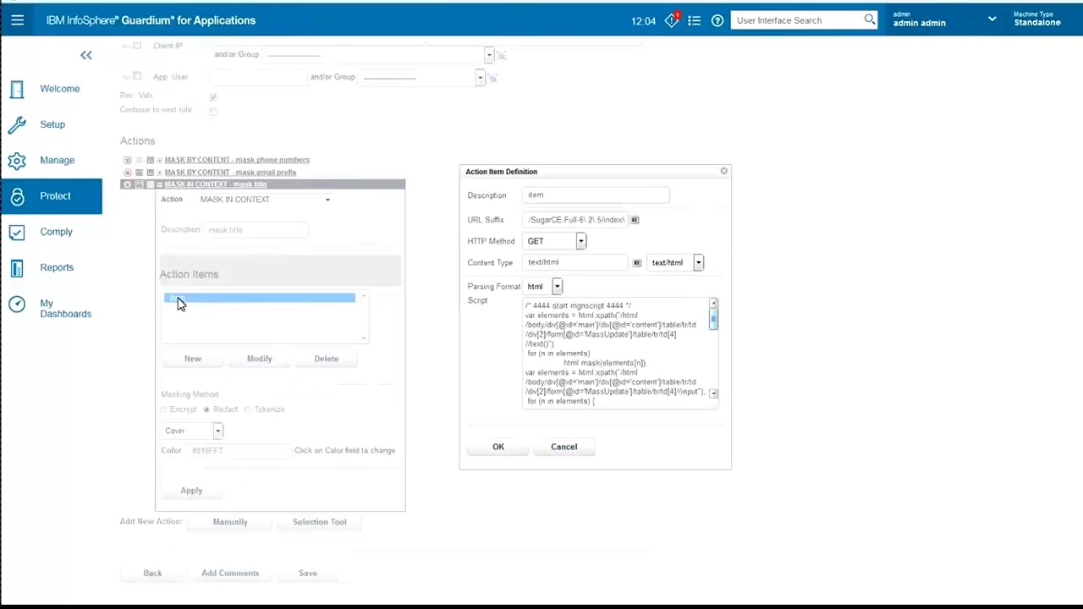
scroll(717, 326, "down", 3)
scroll(716, 355, "down", 3)
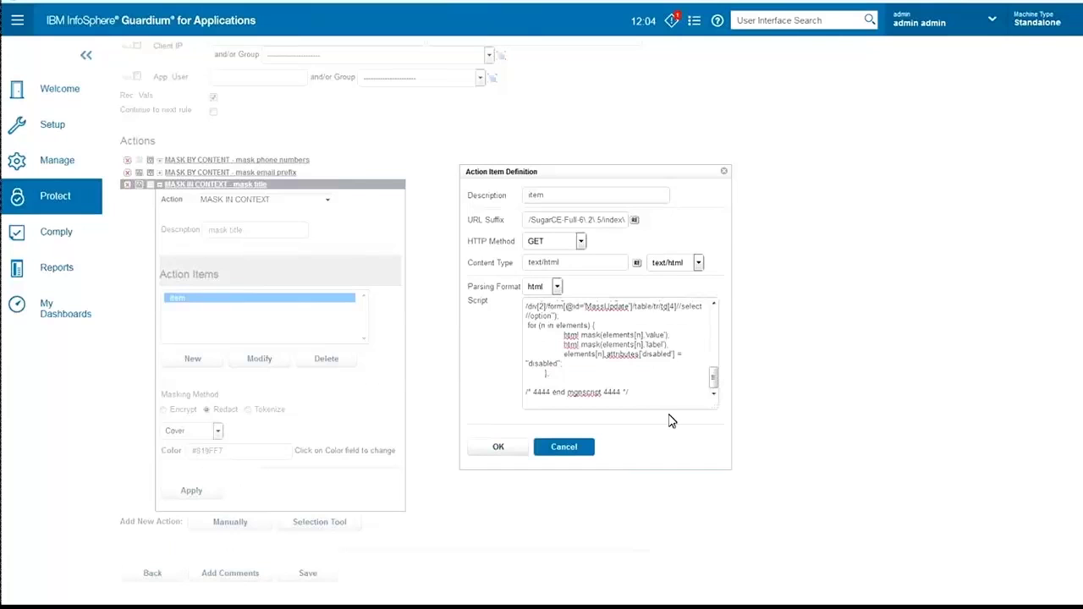
left_click(572, 449)
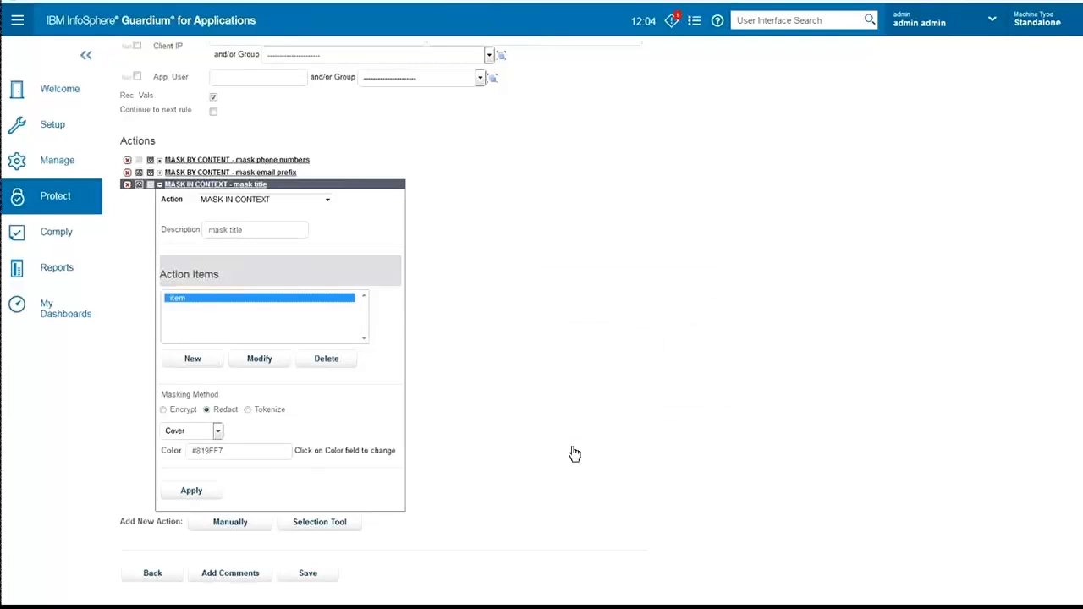
left_click(330, 566)
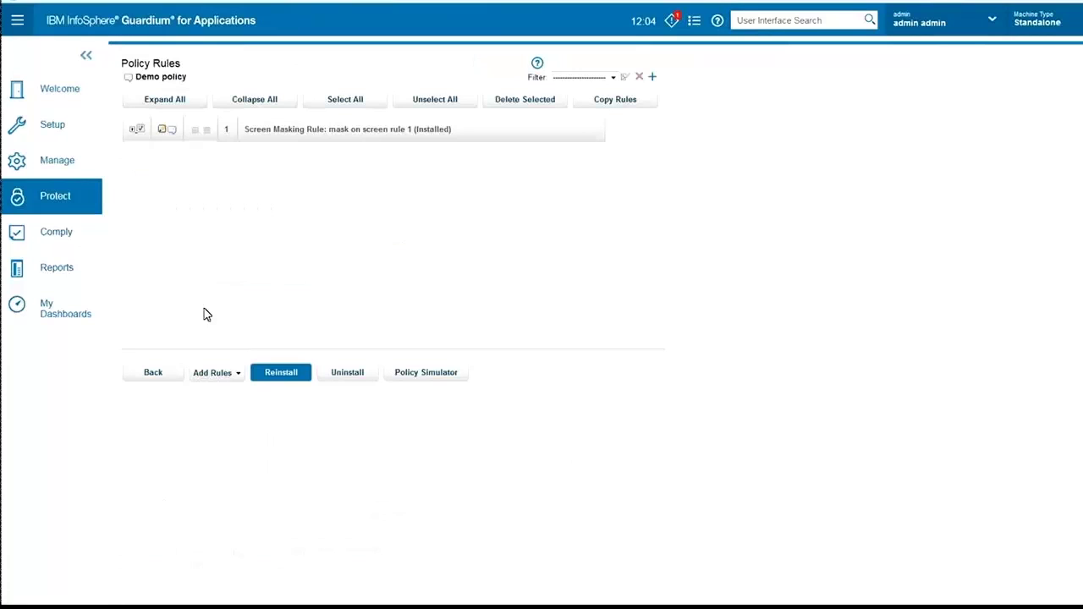
left_click(280, 376)
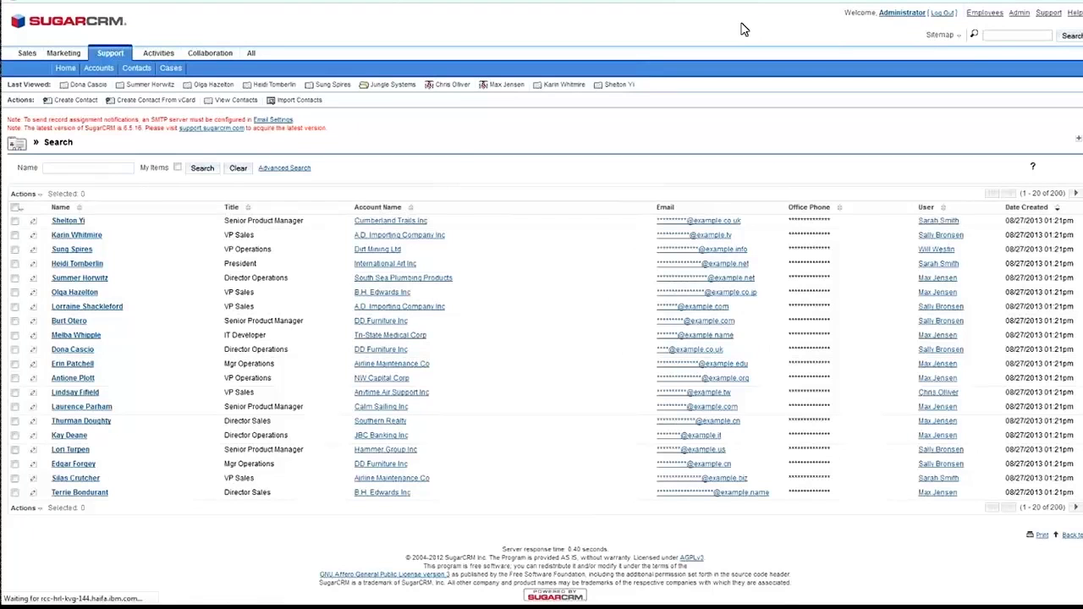
Log back in to SugarCRM and go to Marketing > Contacts
left_click(546, 174)
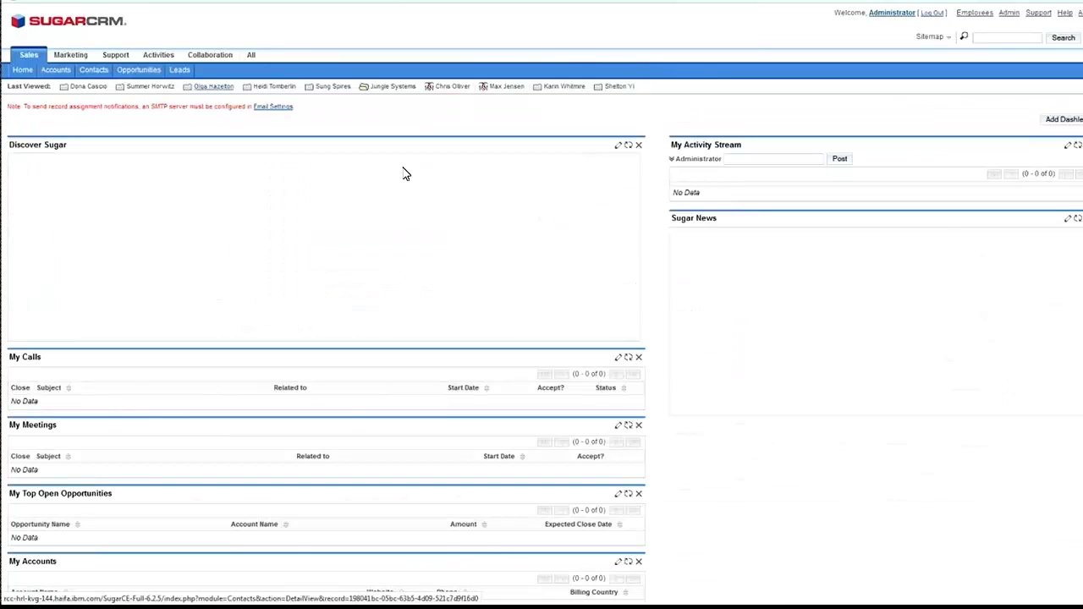
mouse_move(65, 54)
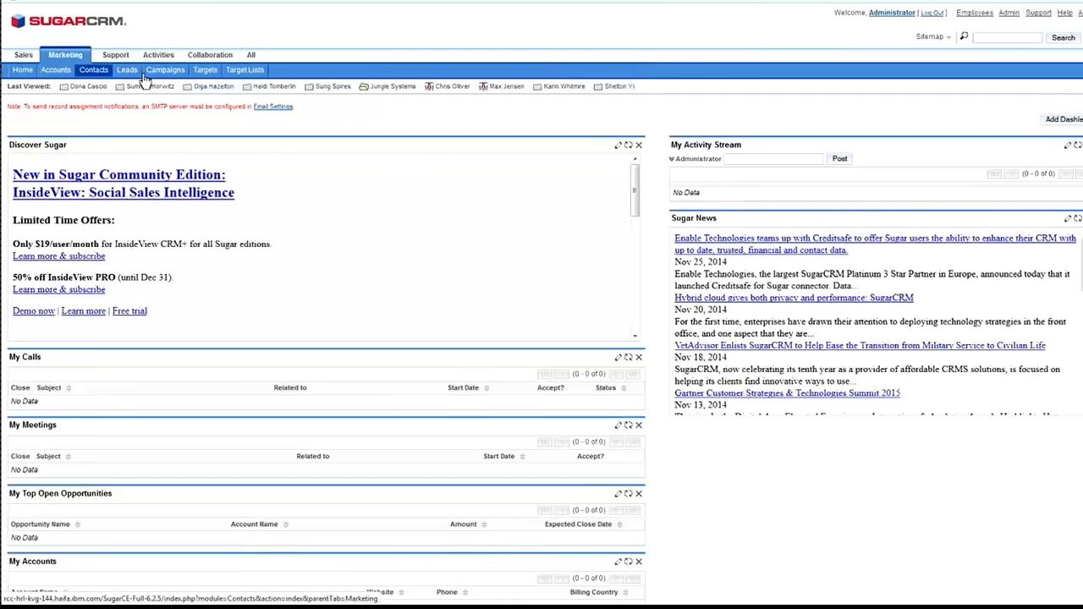
left_click(96, 73)
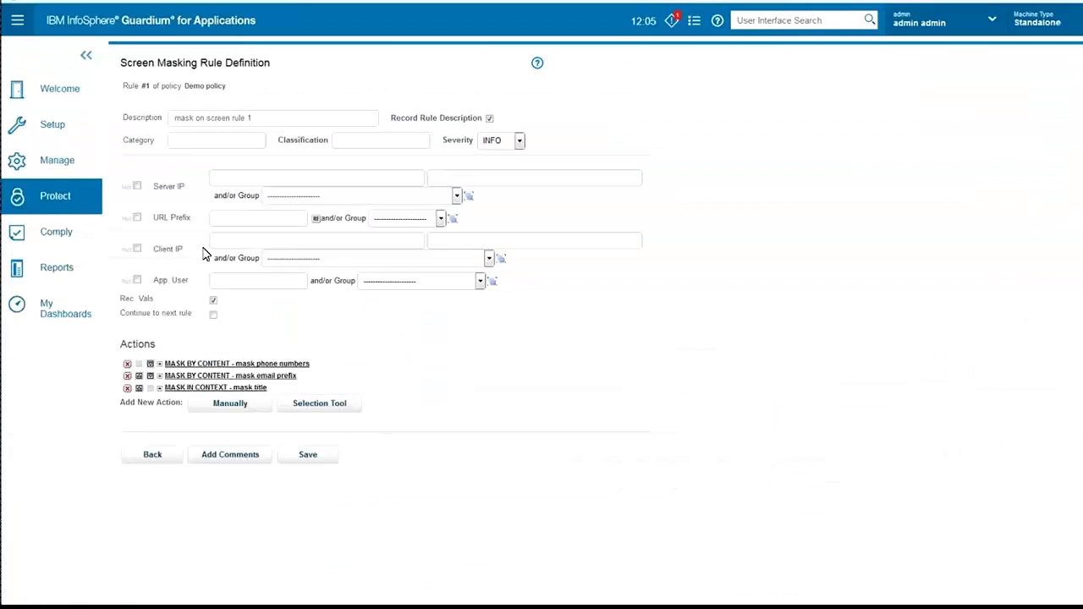
Insert \.php at the start of the mask title item's URL Suffix, before ?module=Contacts
left_click(215, 387)
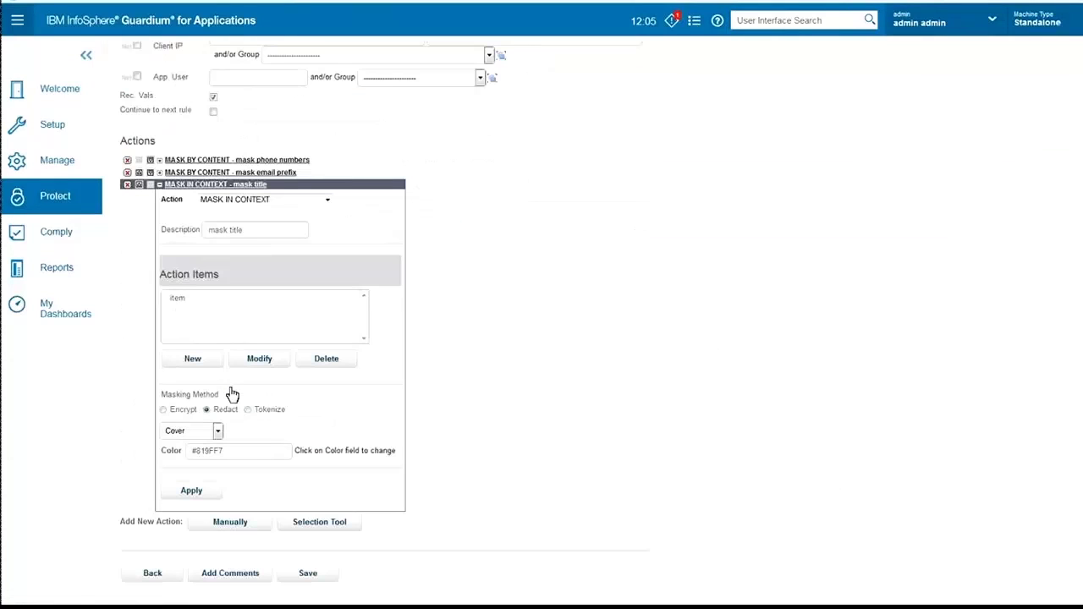
double_click(177, 297)
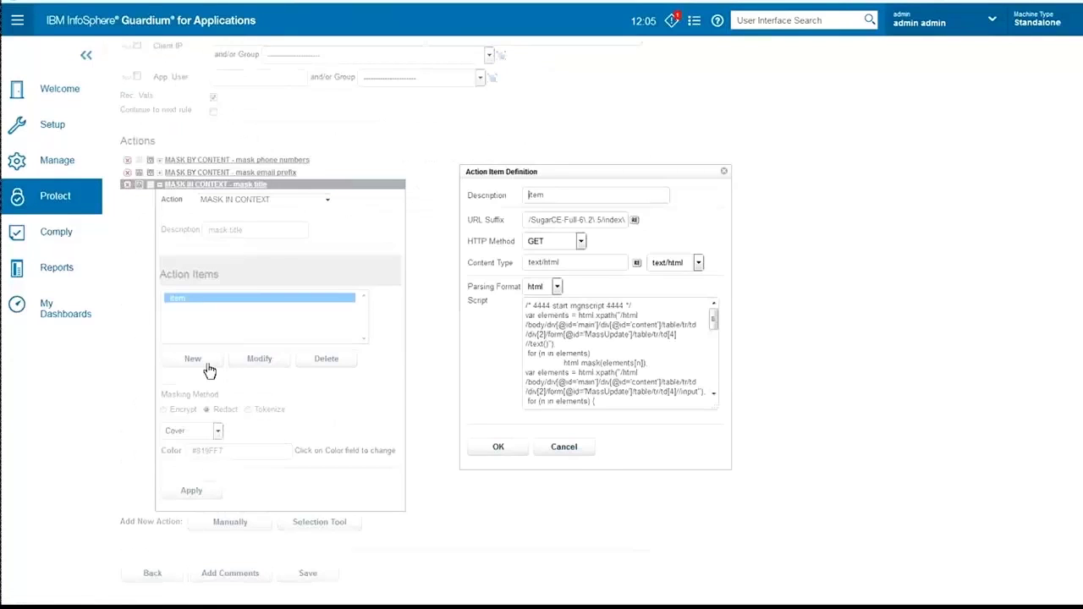
left_click(596, 222)
key("End")
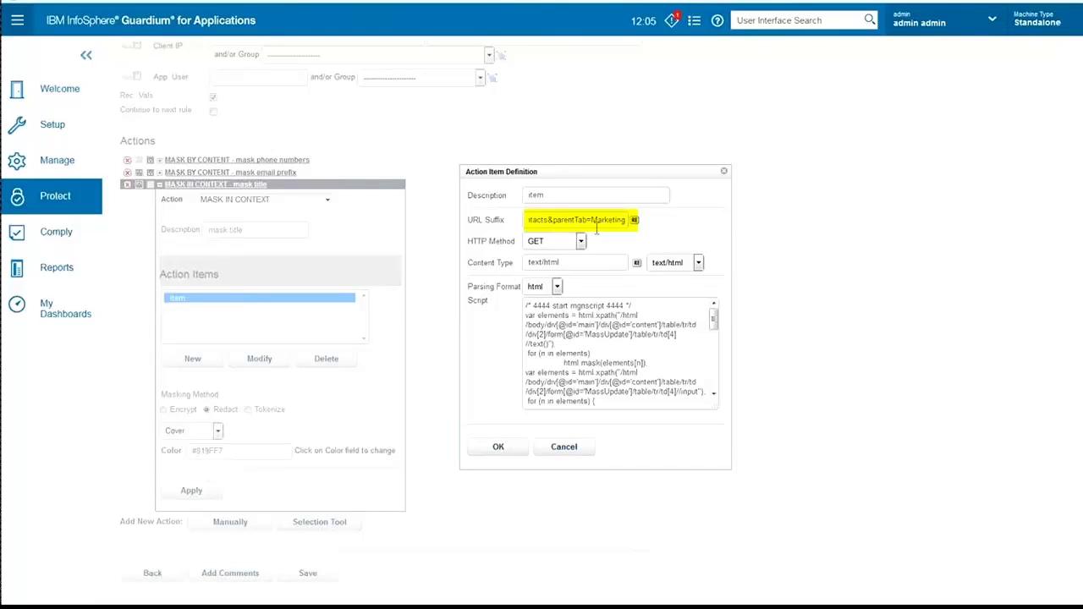
key("Home")
type("\\.php")
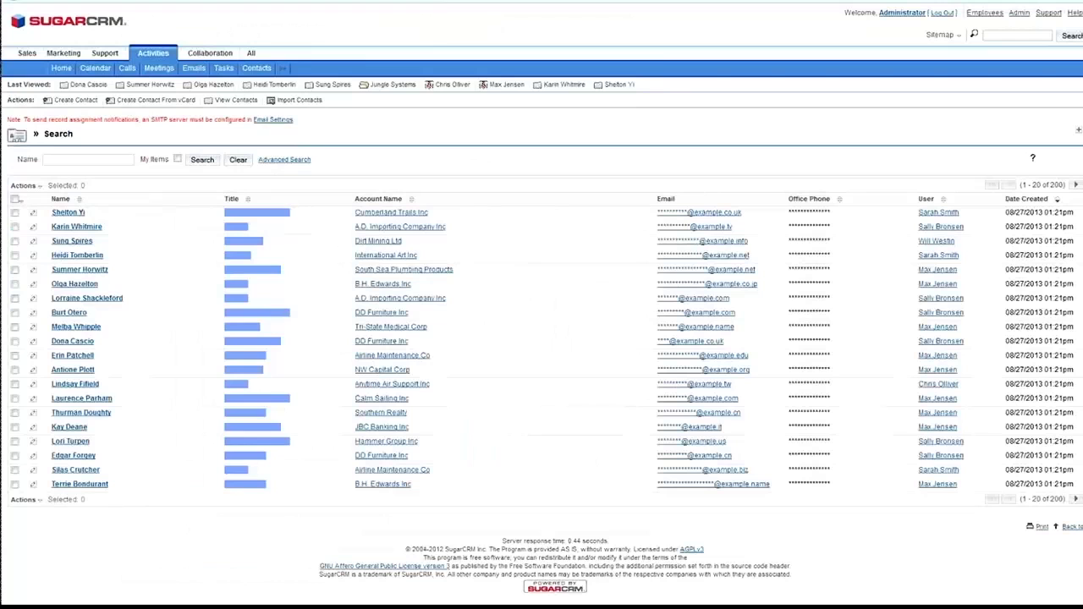
Reload the contacts list by switching to Support > Accounts and back to Contacts
mouse_move(131, 46)
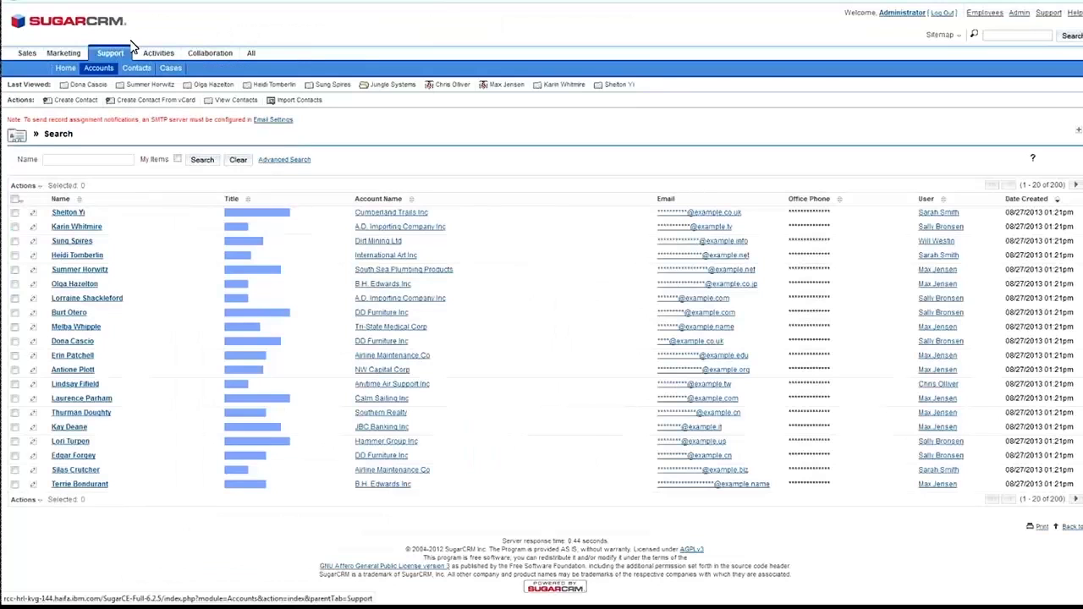
left_click(109, 70)
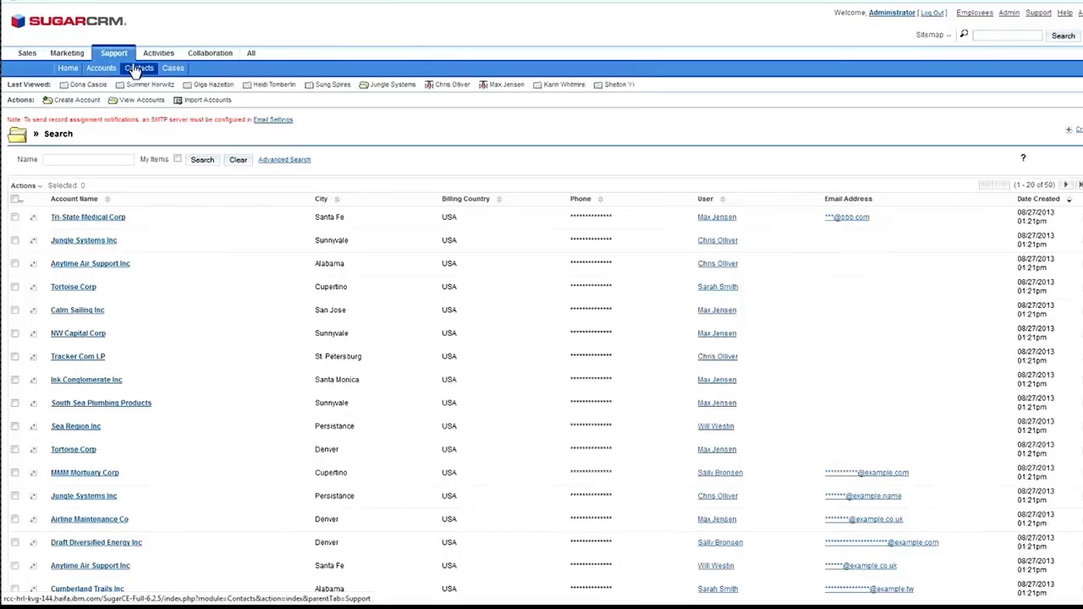
left_click(135, 70)
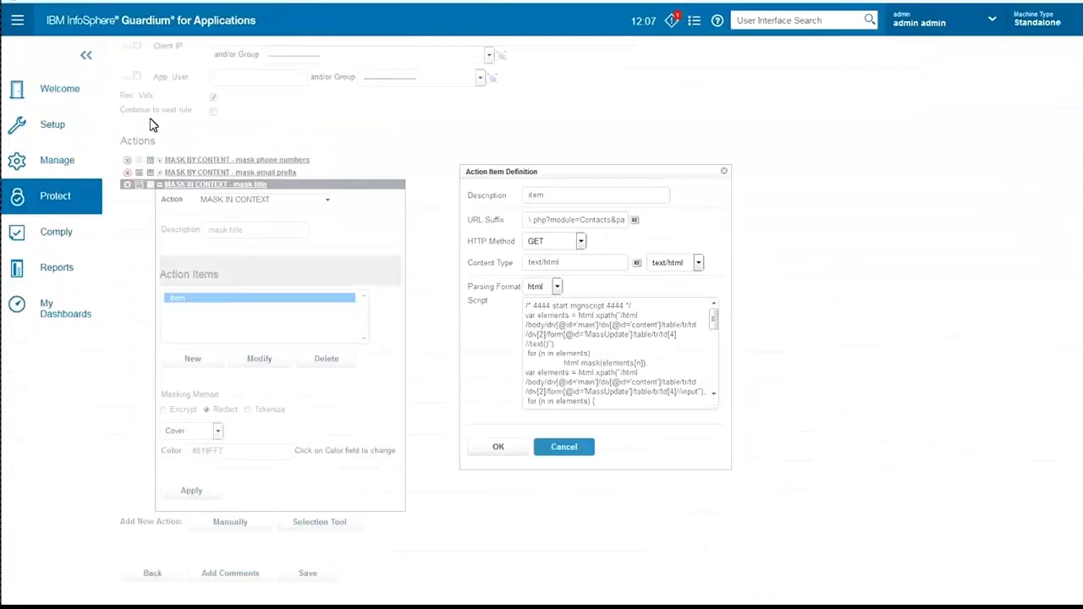
Enable Add Context on the mask phone numbers action and open the Target Application URL prompt
left_click(586, 452)
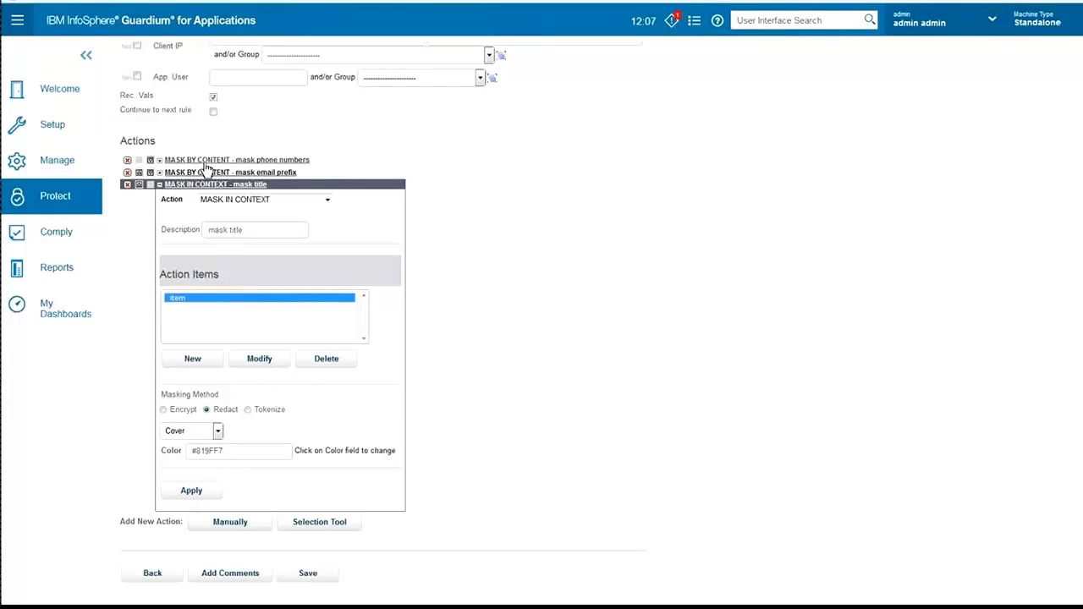
left_click(161, 185)
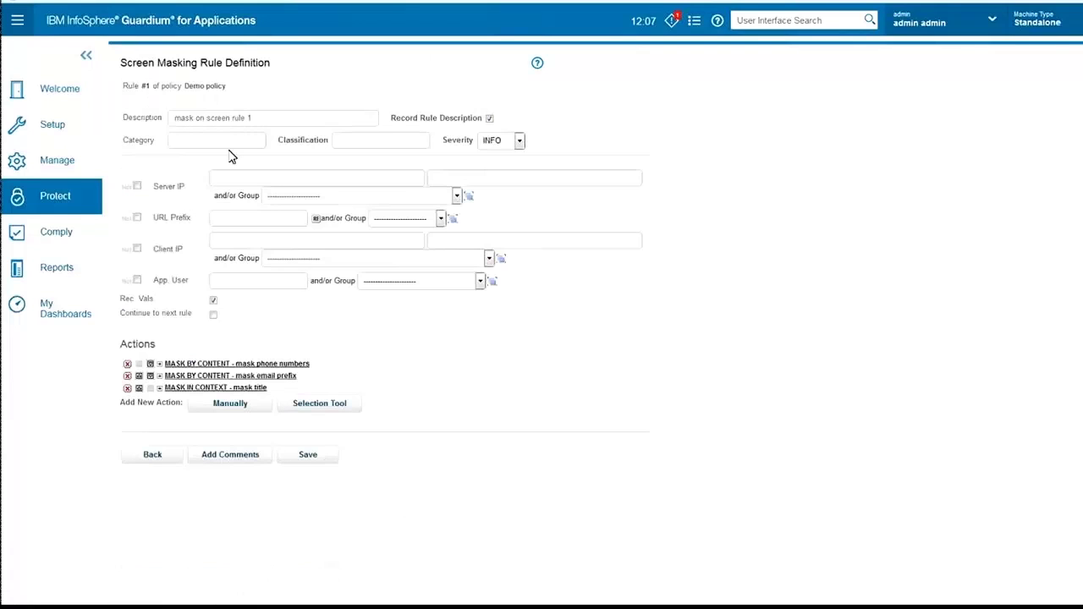
left_click(250, 364)
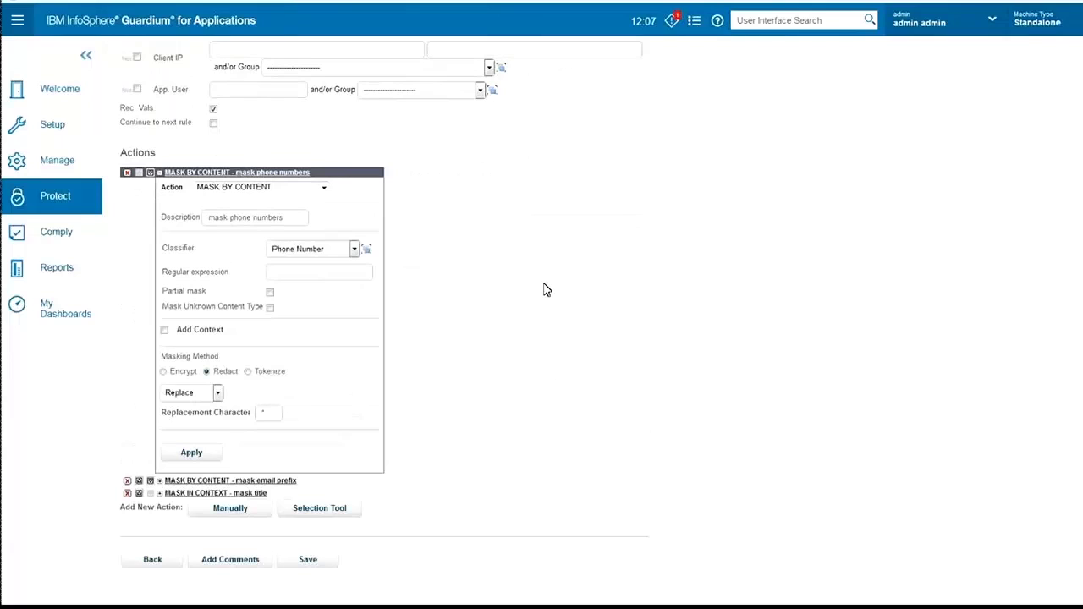
left_click(167, 332)
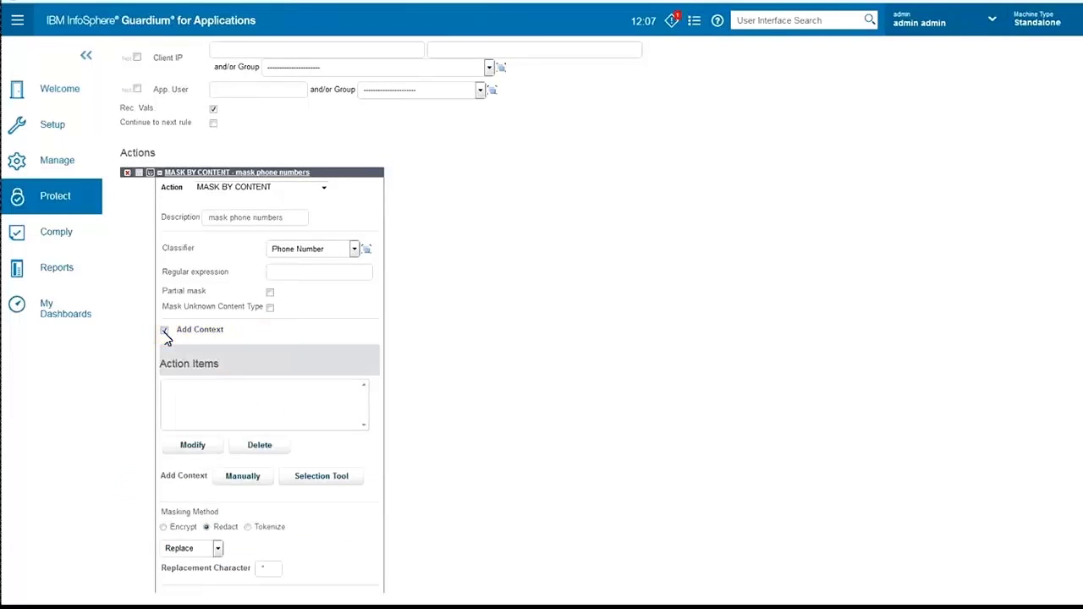
scroll(216, 361, "down", 2)
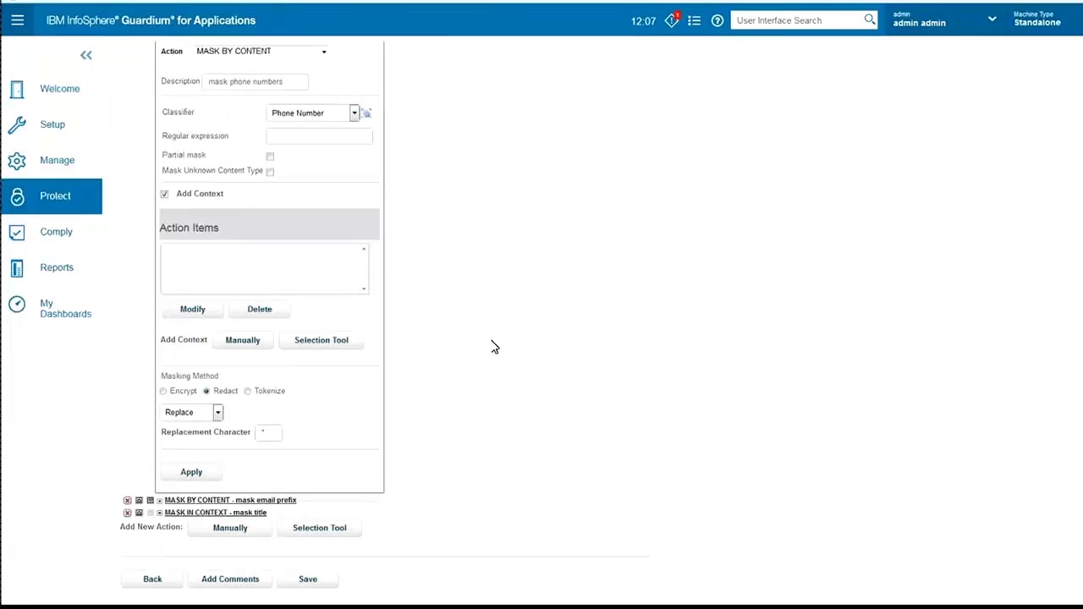
left_click(318, 341)
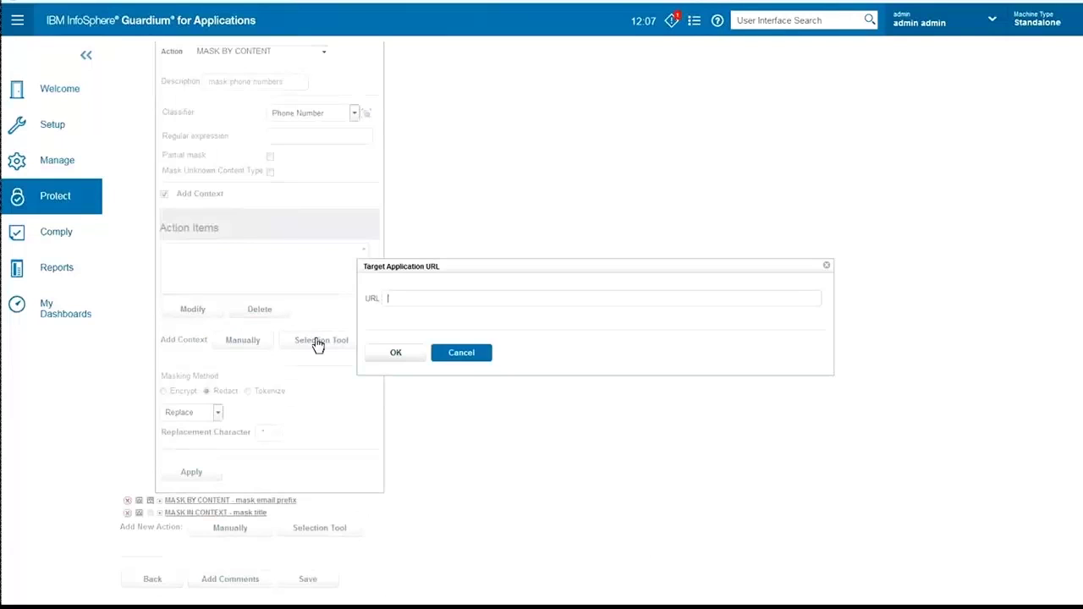
left_click(498, 311)
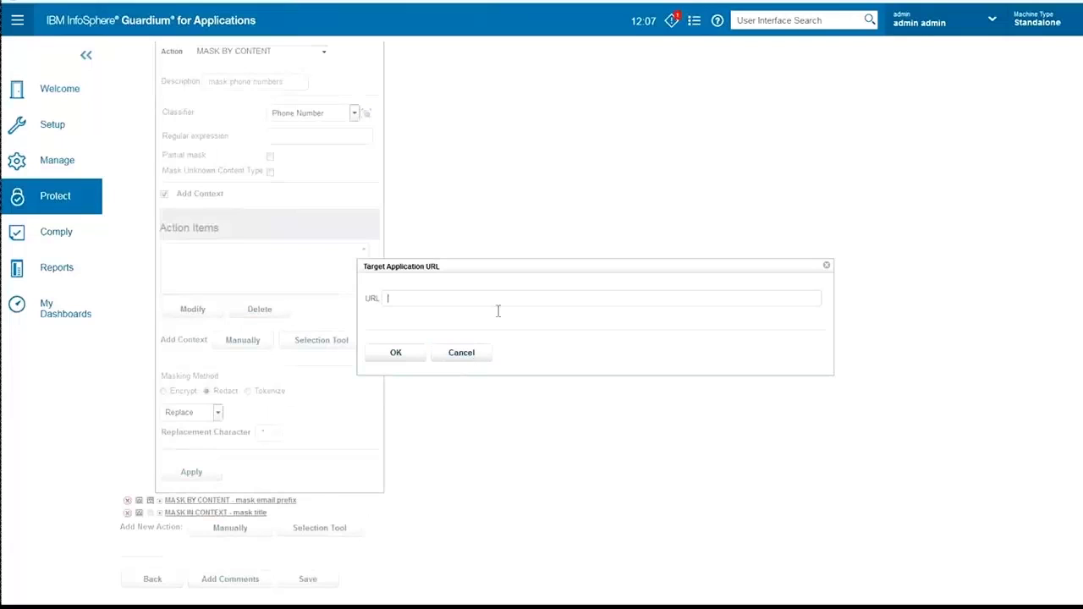